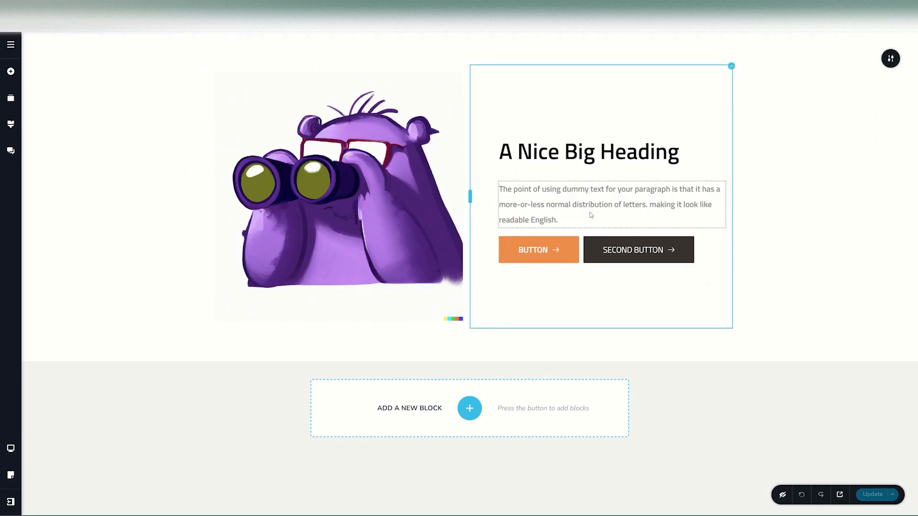
Step: Preview the page layout in tablet view, and return to desktop view
click(12, 449)
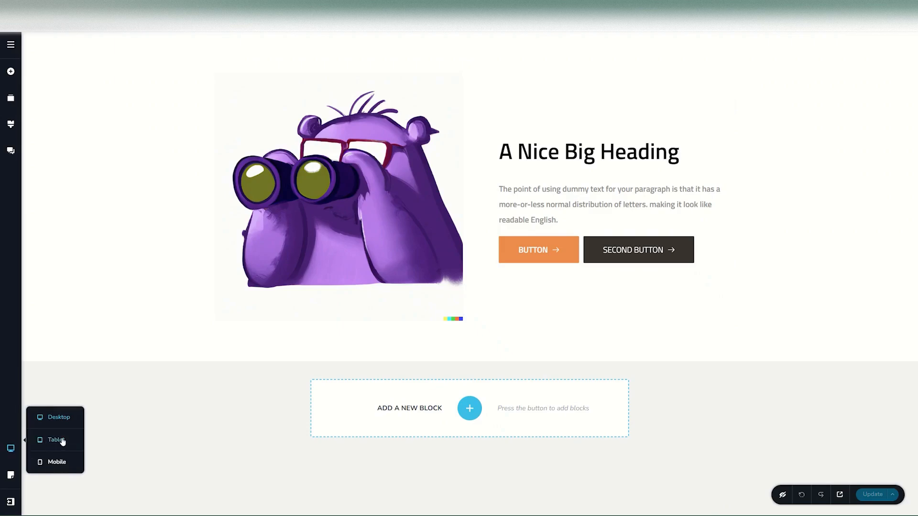
click(59, 444)
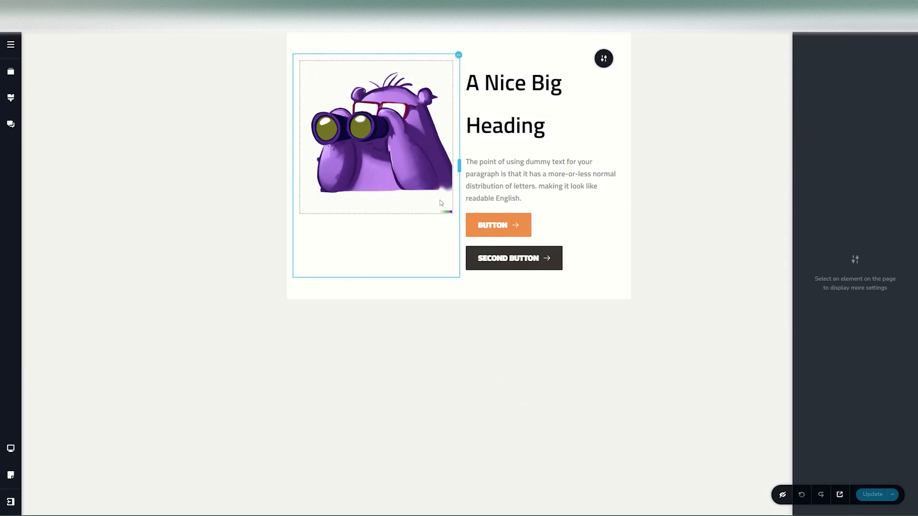
click(12, 451)
click(11, 449)
click(49, 419)
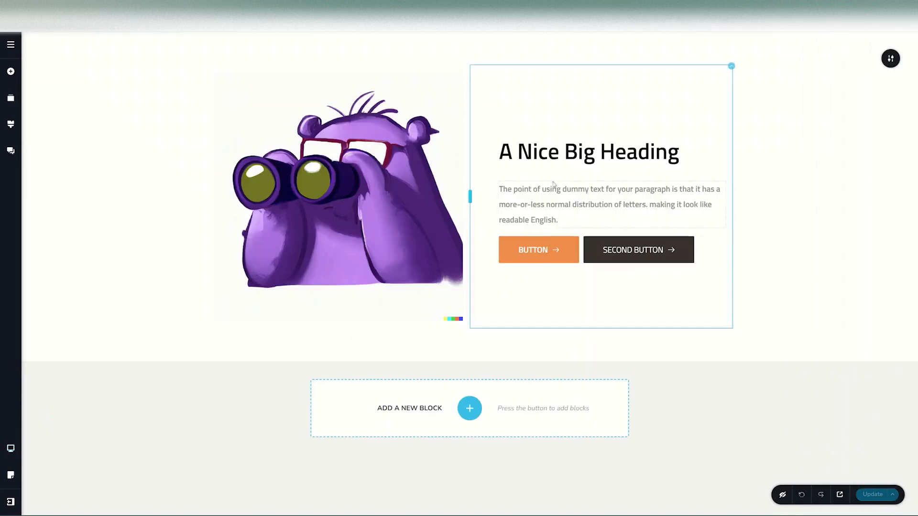
Step: Compare the heading's editing options in desktop, tablet and mobile views, and return to desktop view
click(548, 154)
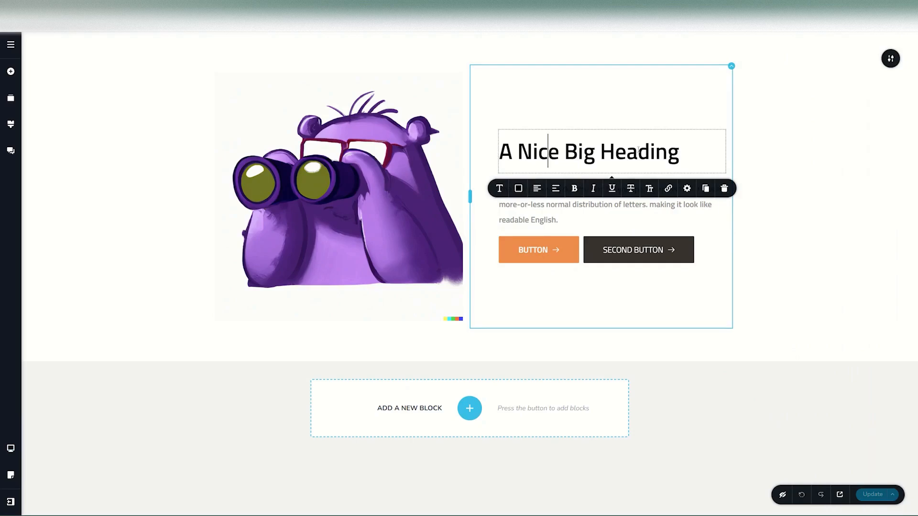
click(11, 448)
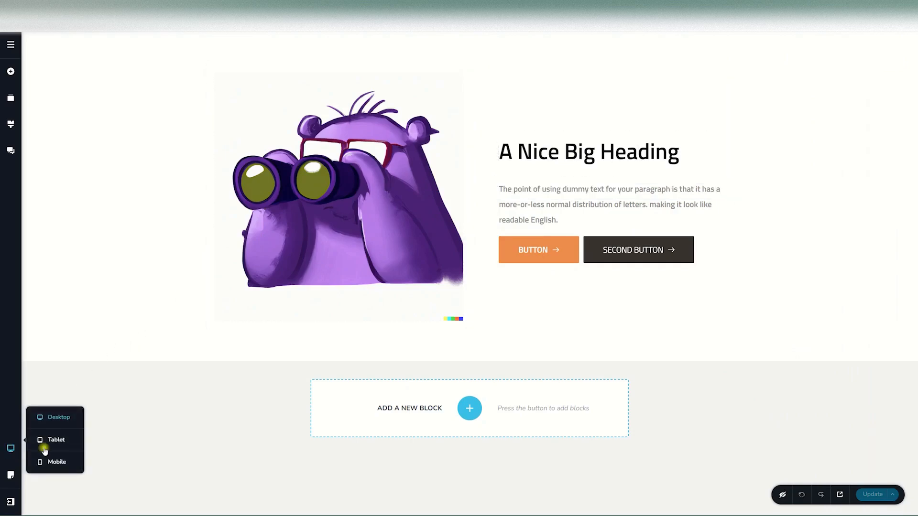
click(53, 439)
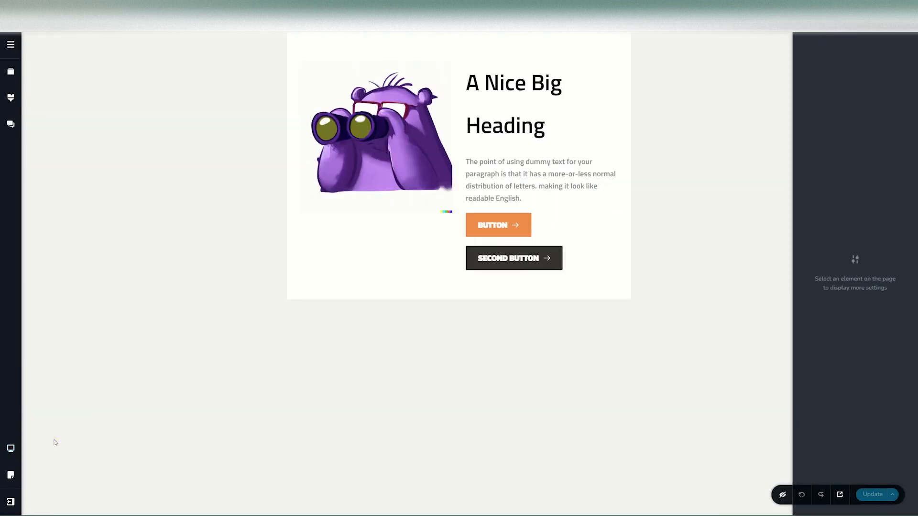
click(524, 83)
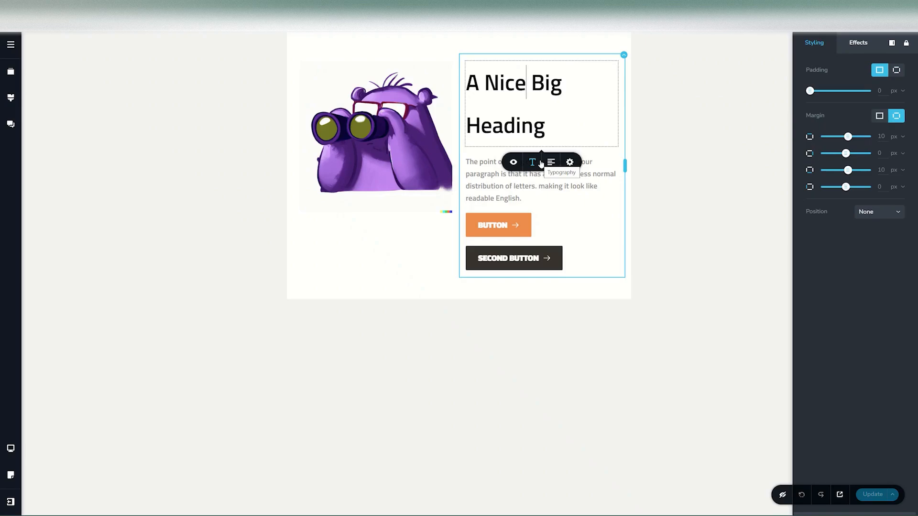
click(11, 448)
click(57, 462)
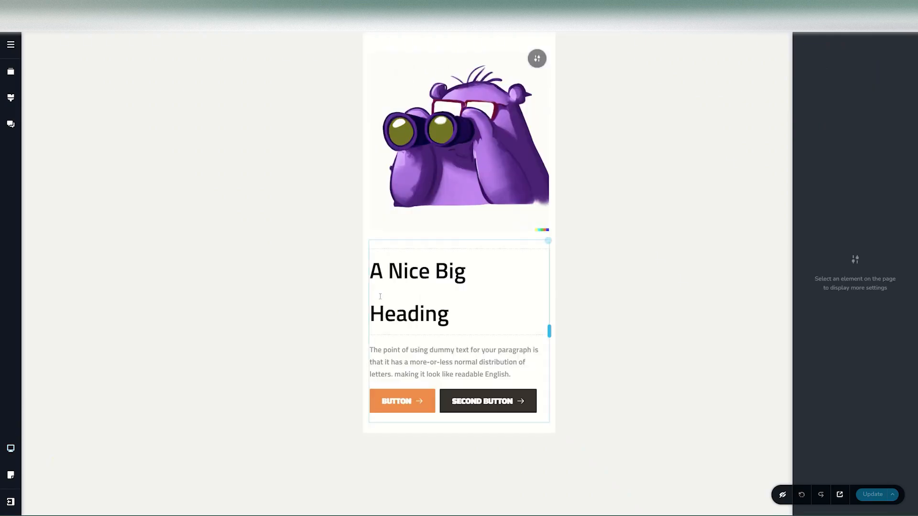
click(413, 270)
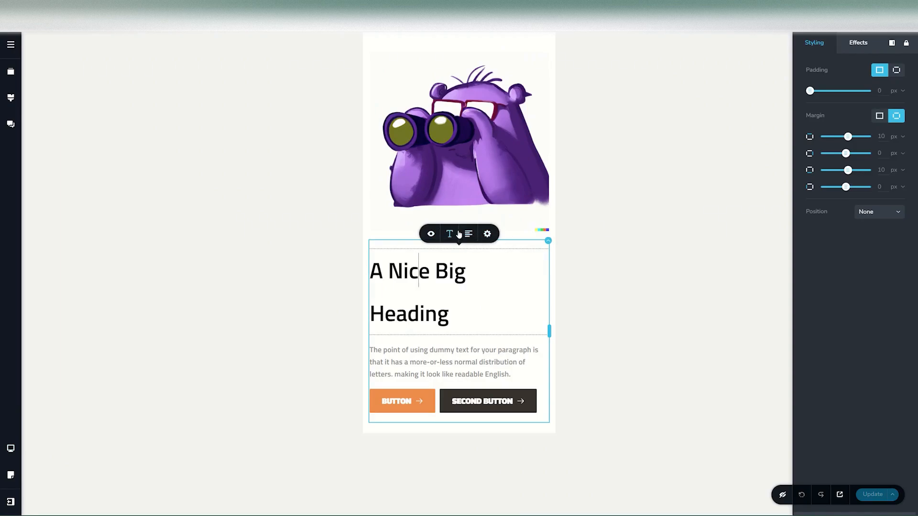
click(12, 448)
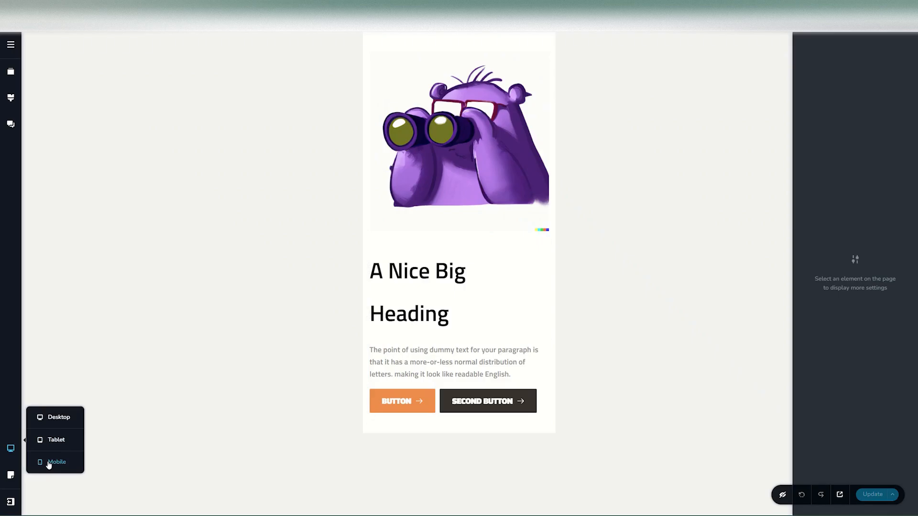
click(53, 418)
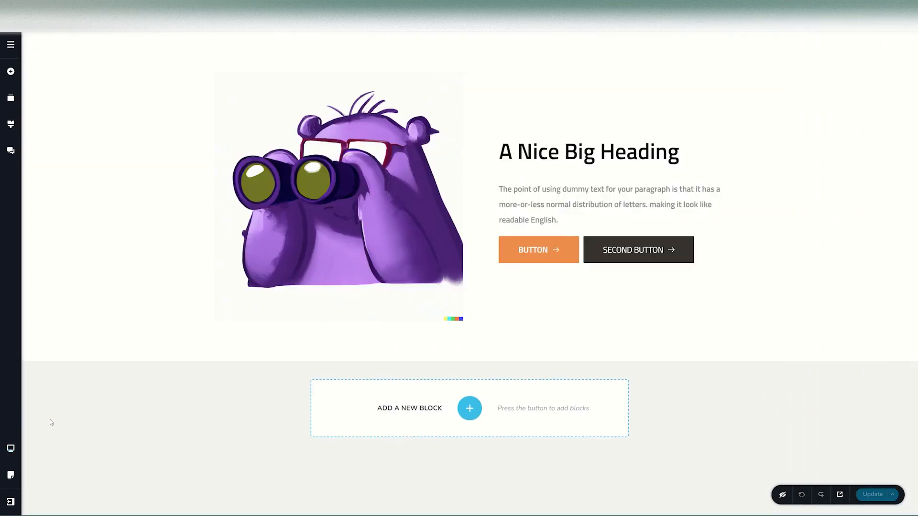
Step: In tablet view, set the orange button's font size to 16 px
click(535, 247)
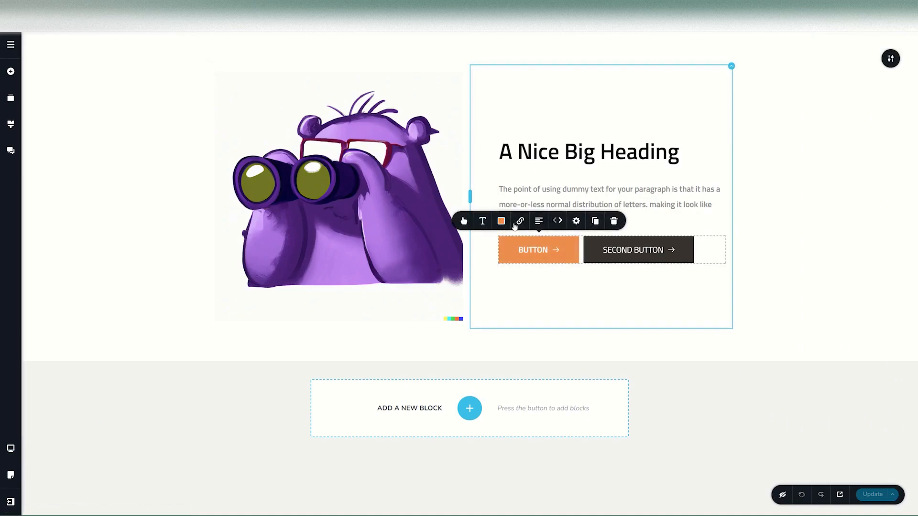
click(12, 450)
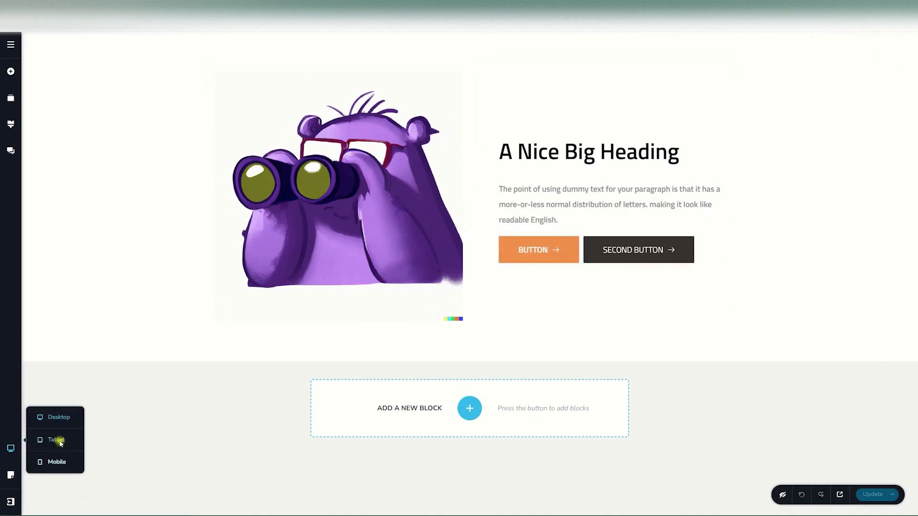
click(58, 438)
click(493, 223)
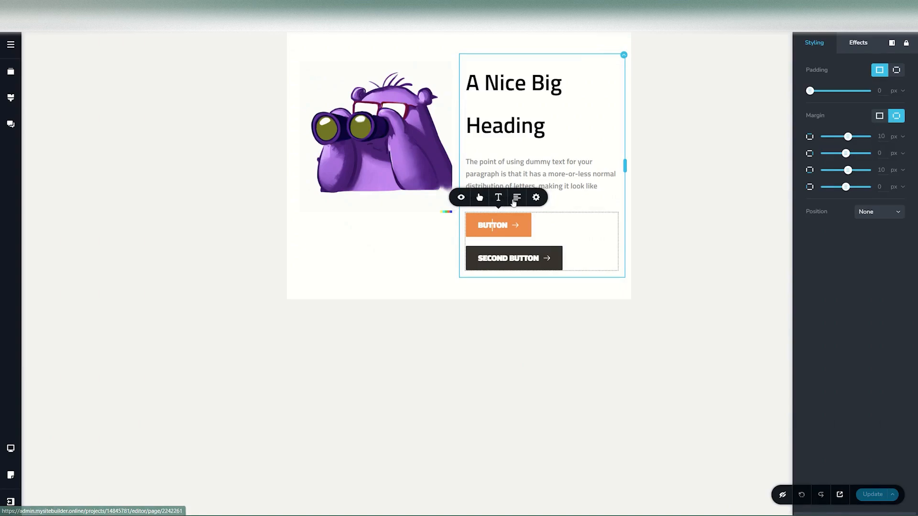
click(480, 198)
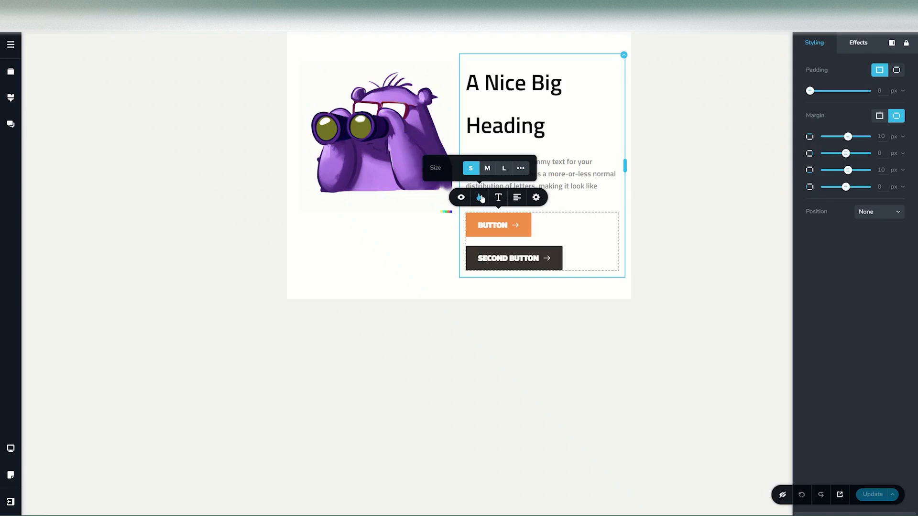
mouse_move(498, 198)
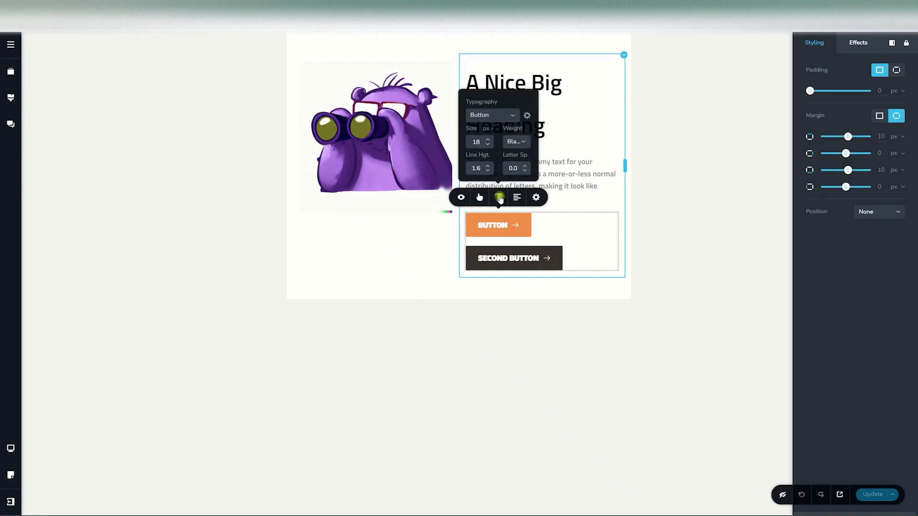
click(487, 144)
click(487, 144)
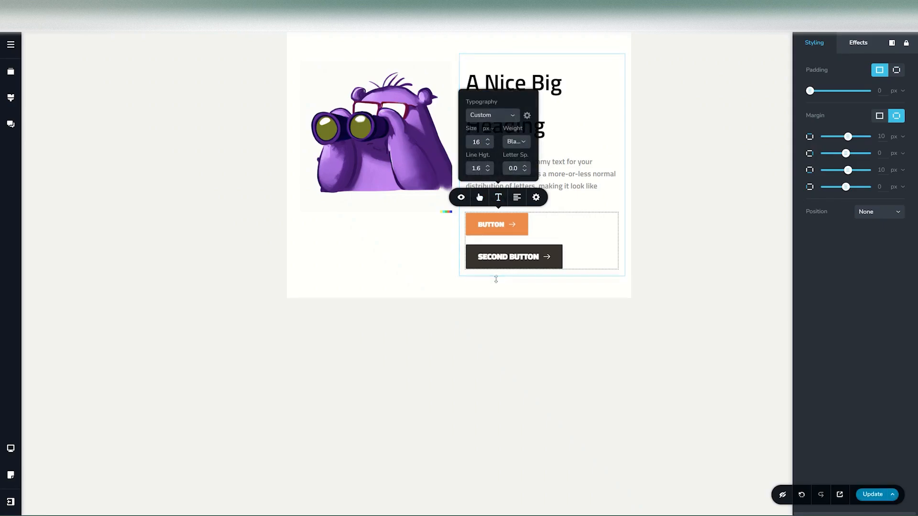
Step: Set the second button's font size to 16 px in tablet view
mouse_move(513, 229)
click(503, 176)
click(502, 175)
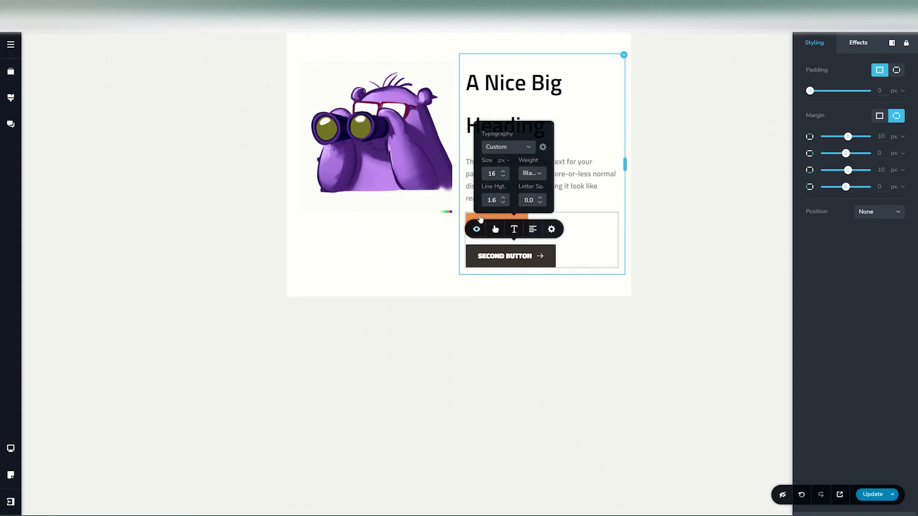
Step: Give both buttons a custom size with a width of 19 px in tablet view
mouse_move(478, 198)
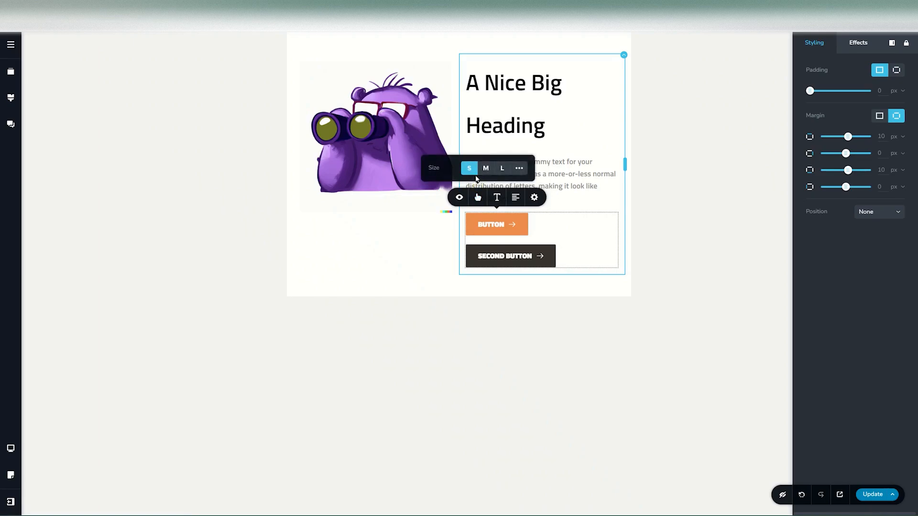
click(519, 168)
drag(465, 161, 464, 157)
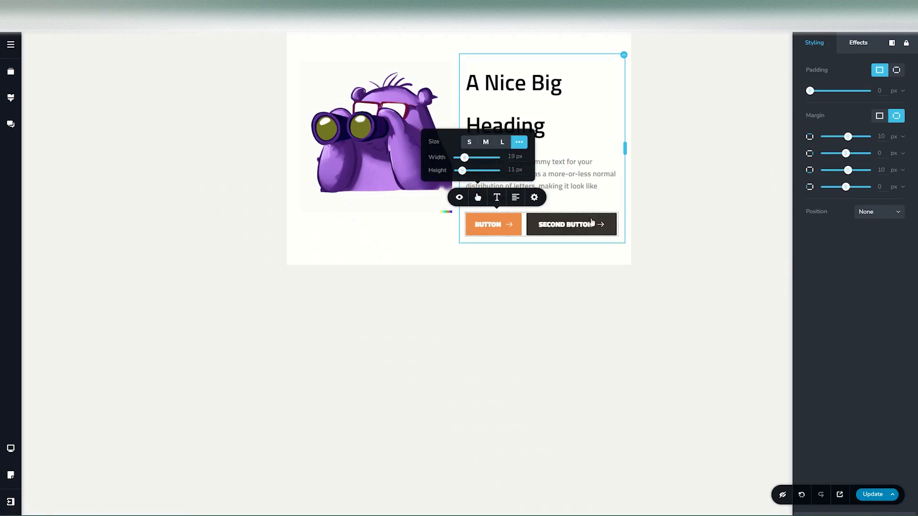
mouse_move(552, 200)
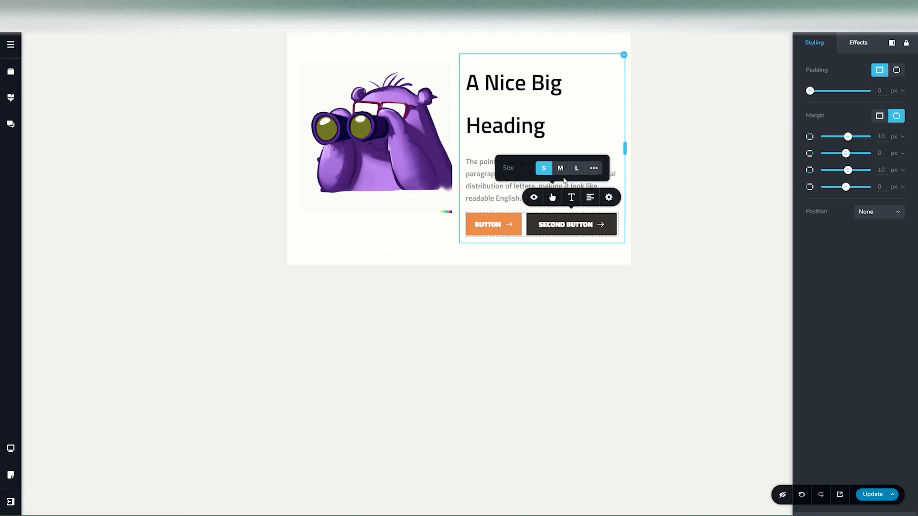
click(594, 169)
drag(543, 163, 538, 158)
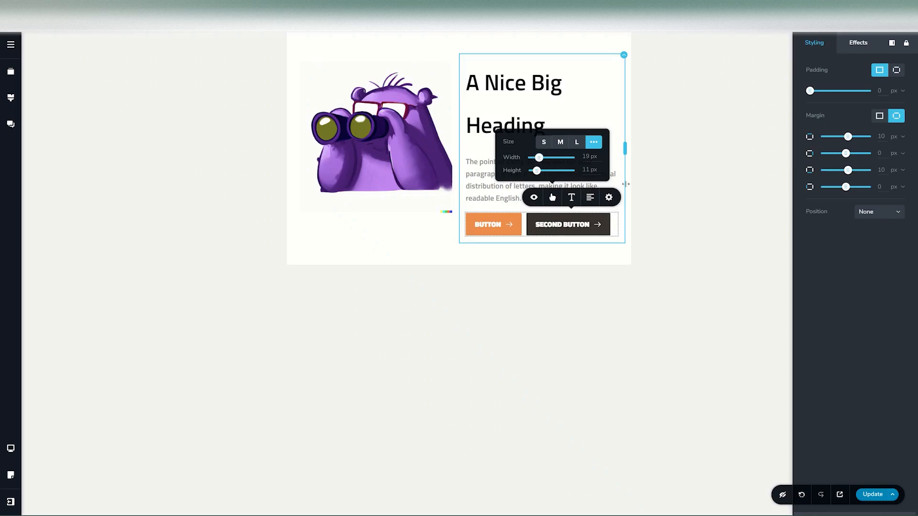
Step: Switch back to desktop view to check the buttons and layout there
click(613, 180)
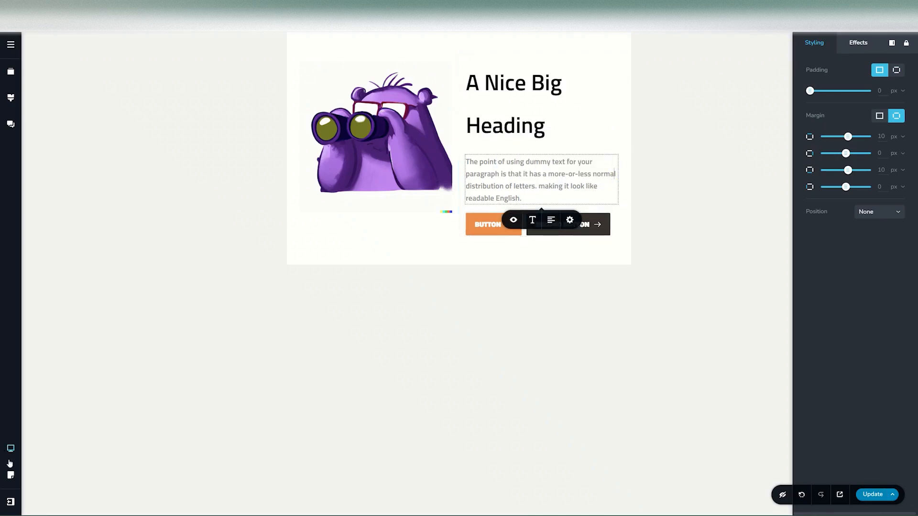
click(11, 450)
click(49, 417)
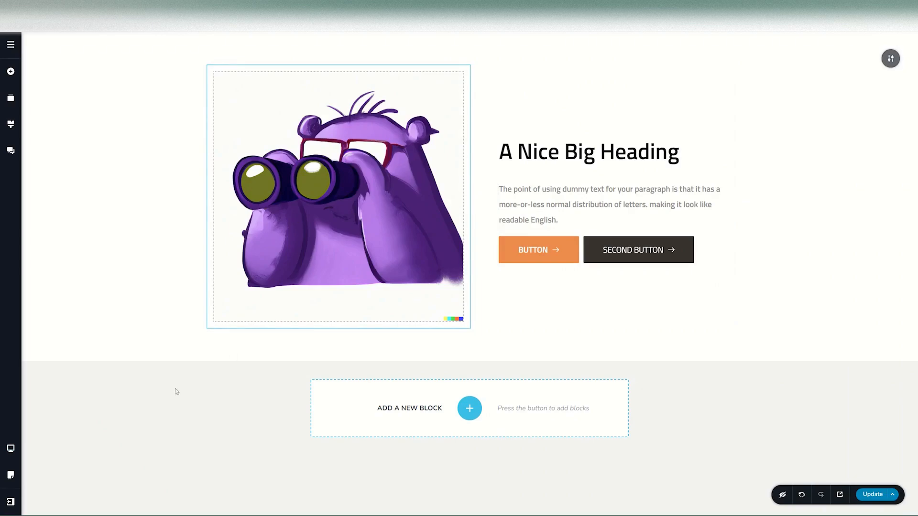
Step: In tablet view, narrow the image column to about 32% and widen the text column to fill the rest of the row
click(10, 448)
click(41, 439)
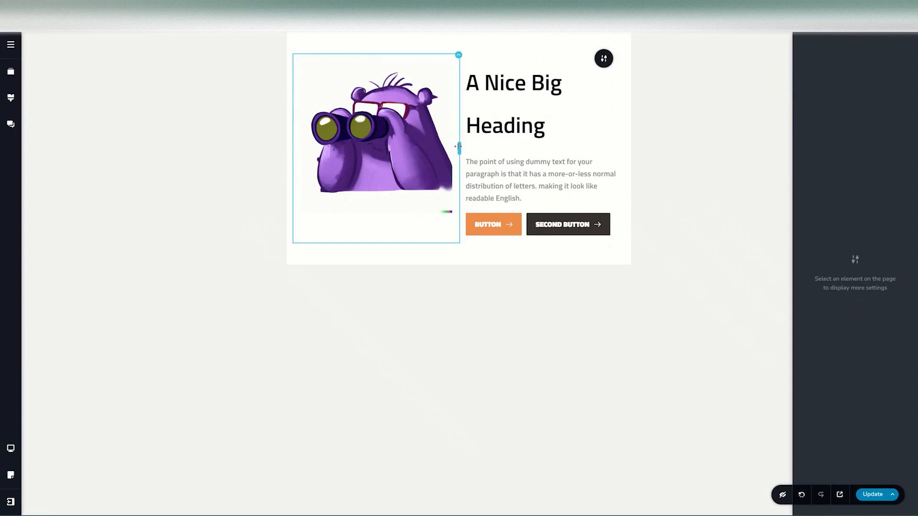
drag(458, 146, 397, 145)
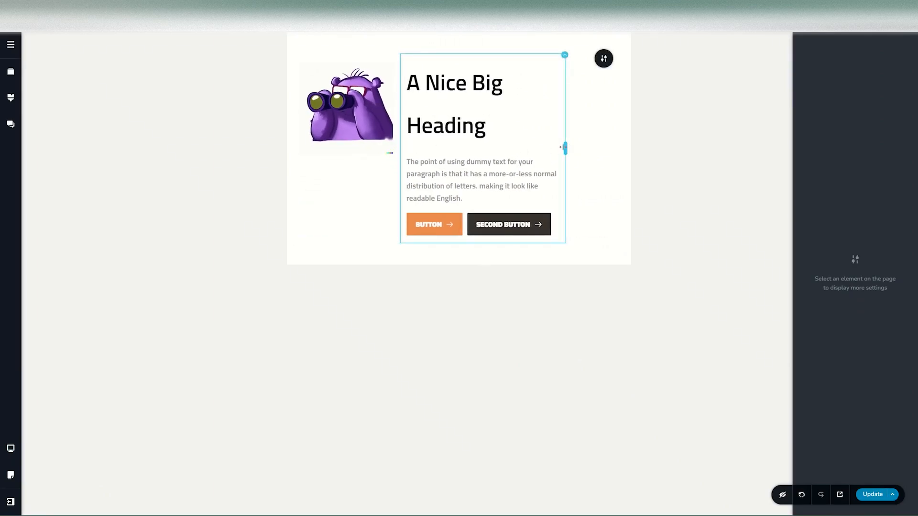
drag(565, 147, 606, 148)
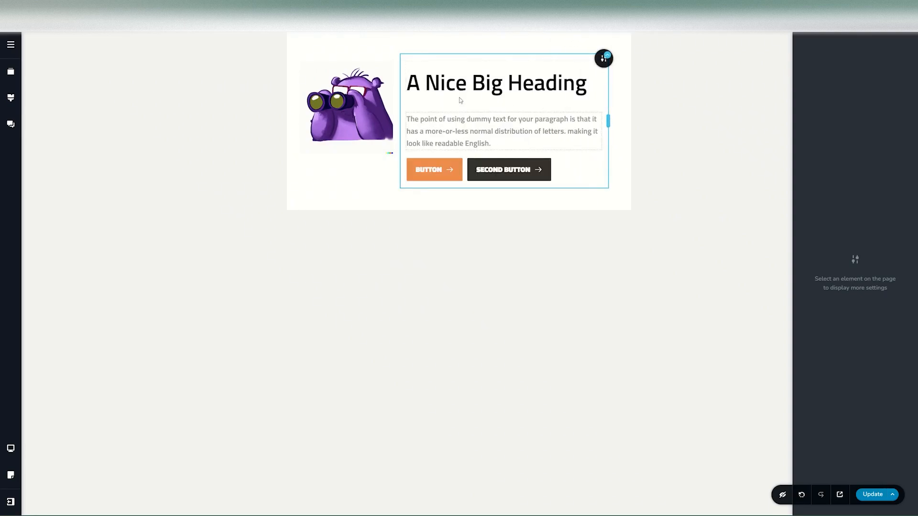
Step: Align the image column's content to the vertical middle in tablet view
click(400, 54)
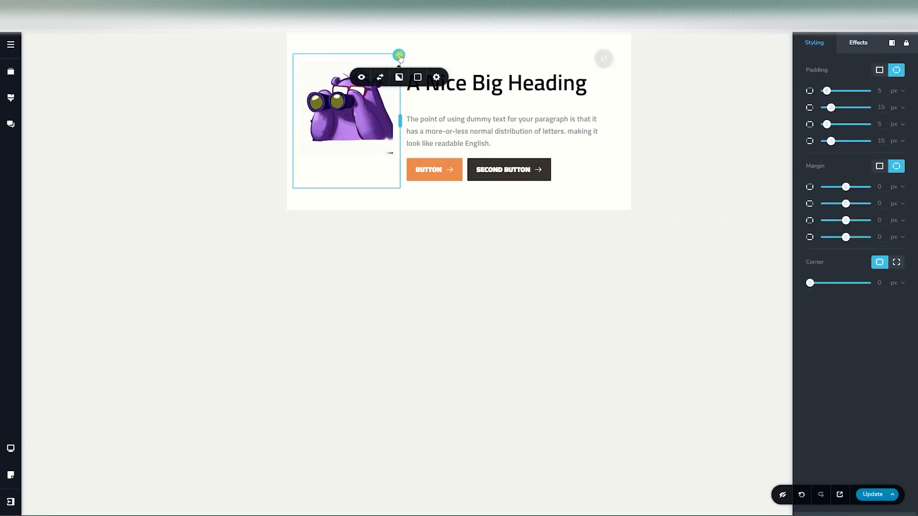
click(436, 77)
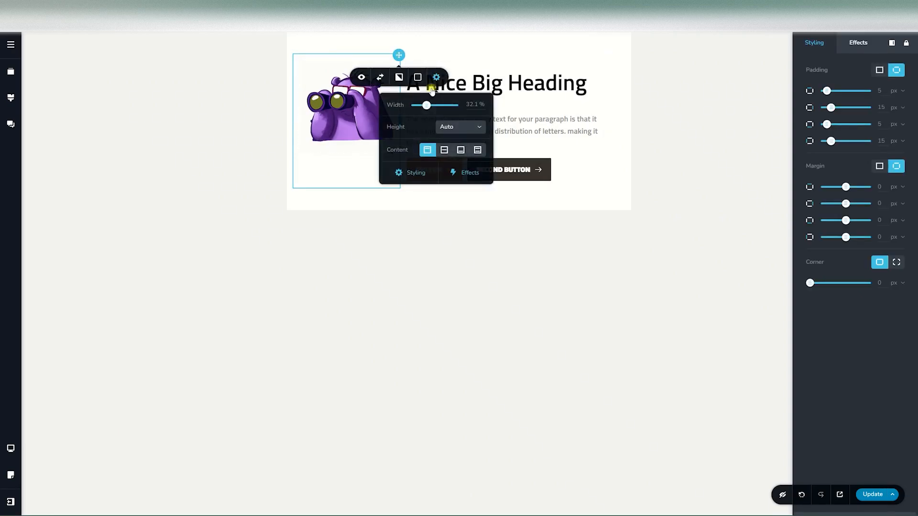
click(444, 150)
click(641, 194)
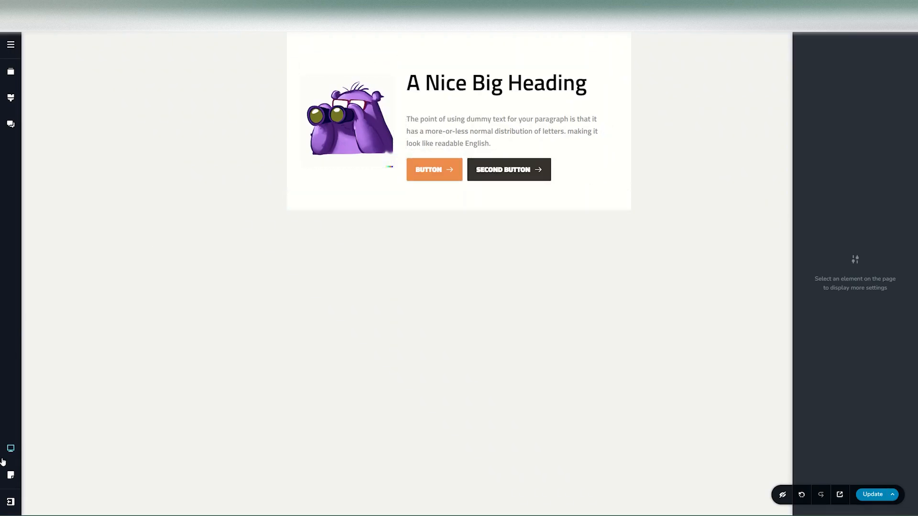
Step: Check the layout in desktop view, and switch to mobile view
click(12, 448)
click(57, 418)
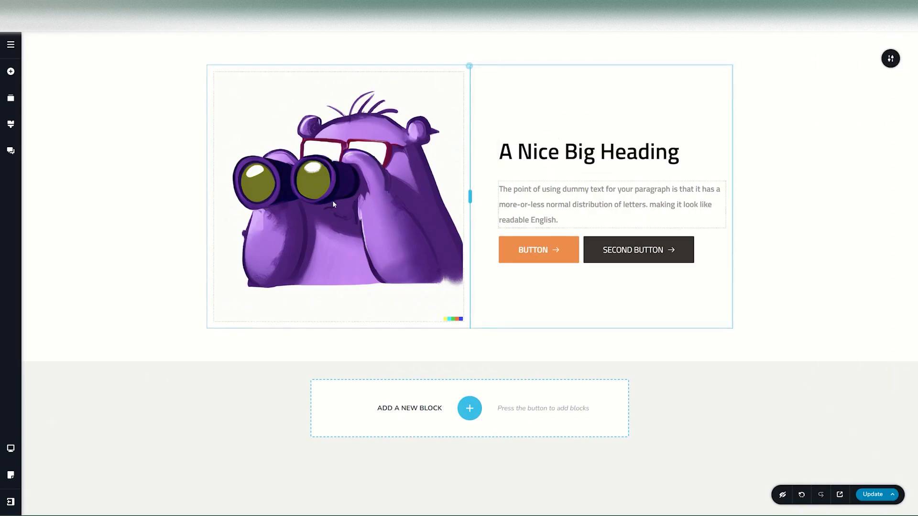
click(11, 448)
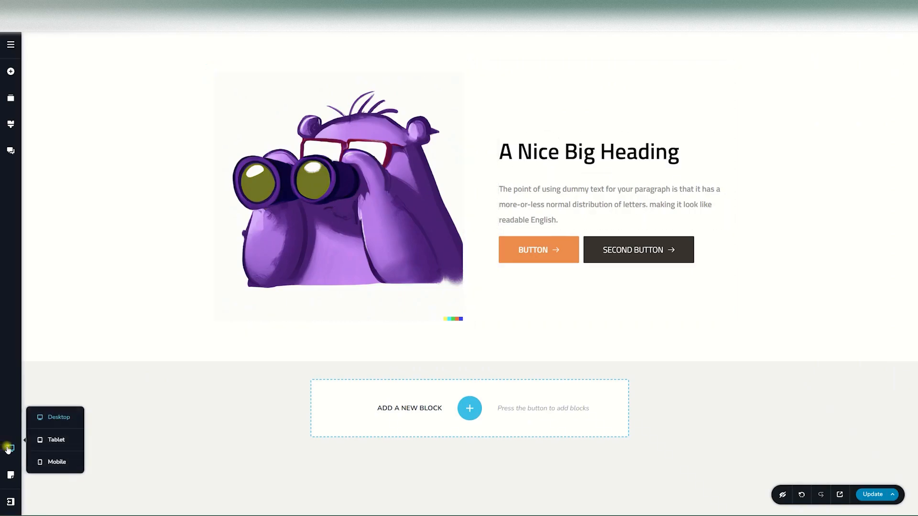
click(58, 462)
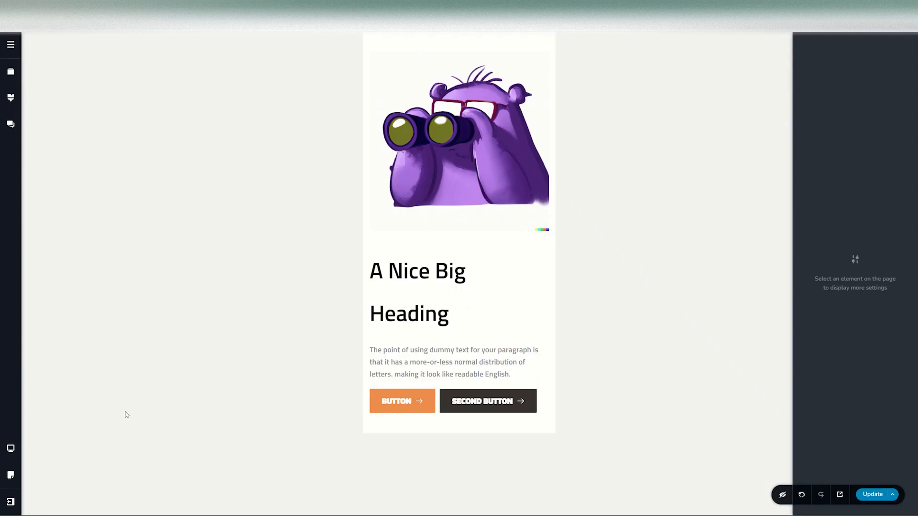
Step: In mobile view, narrow the image and text columns to about half the page width each, placing them side by side
click(482, 191)
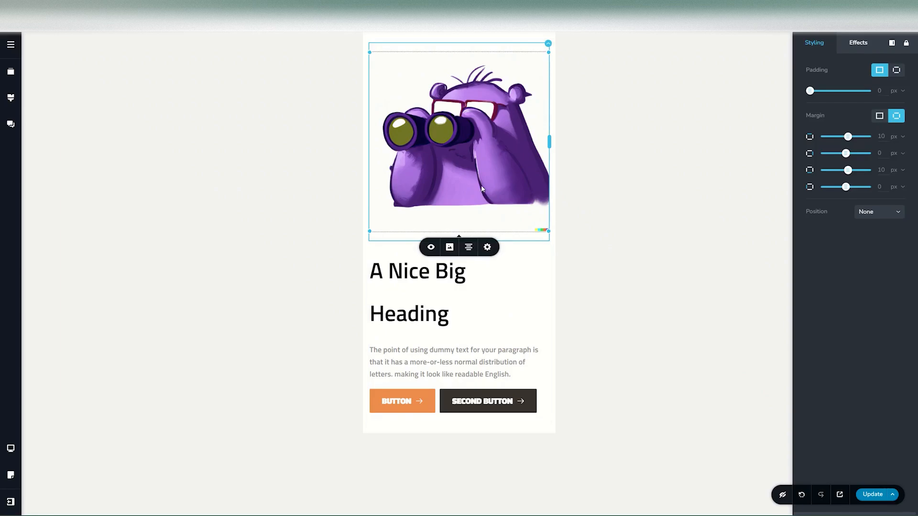
drag(545, 140, 447, 144)
drag(544, 234, 462, 230)
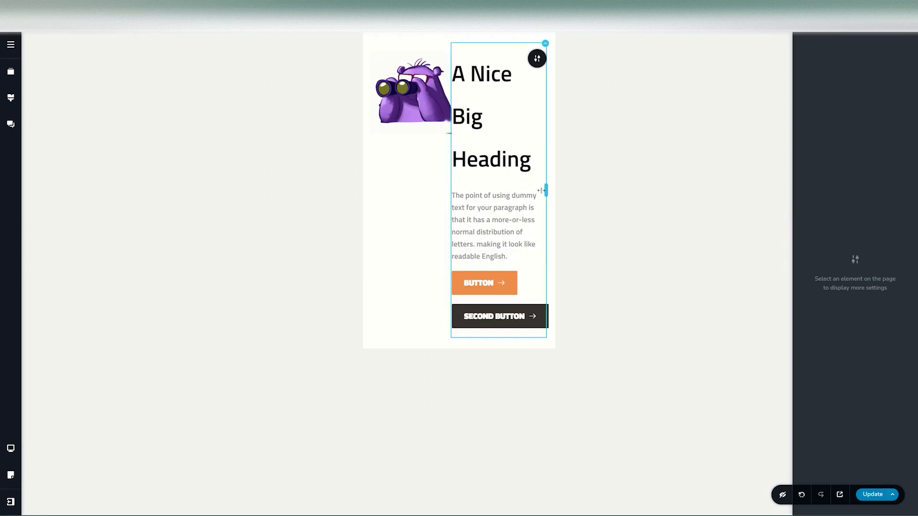
Step: Undo the mobile column width changes, and reverse the column order so the text column stacks above the image
key(ctrl+z)
key(ctrl+z)
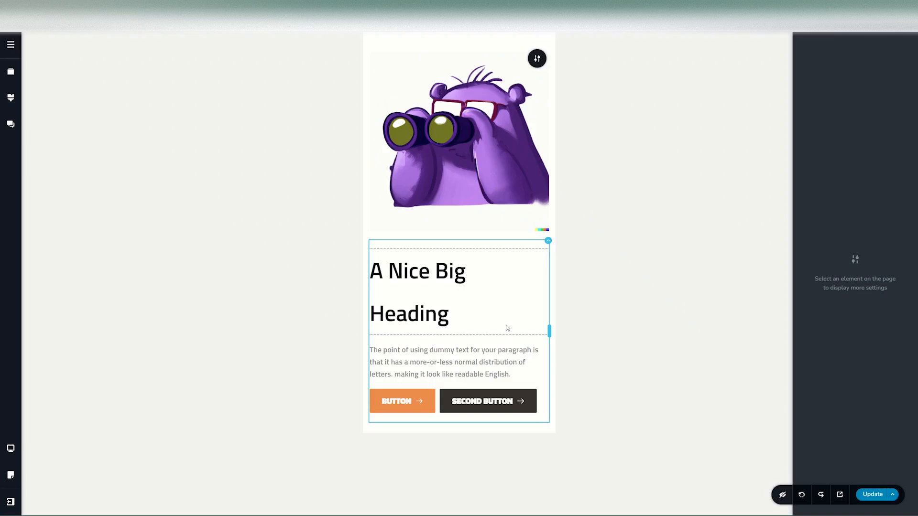
click(548, 242)
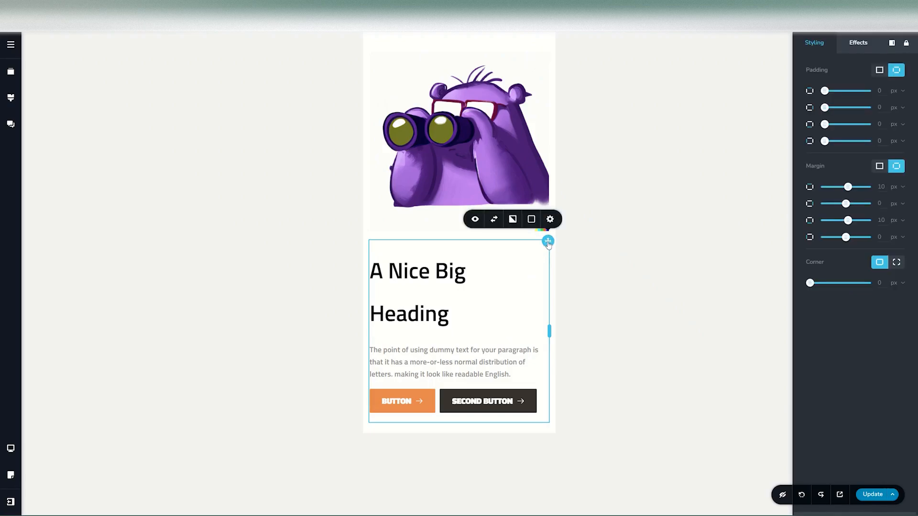
click(495, 220)
Step: Compare the column order in tablet and desktop views, and return to mobile view
click(11, 448)
click(52, 441)
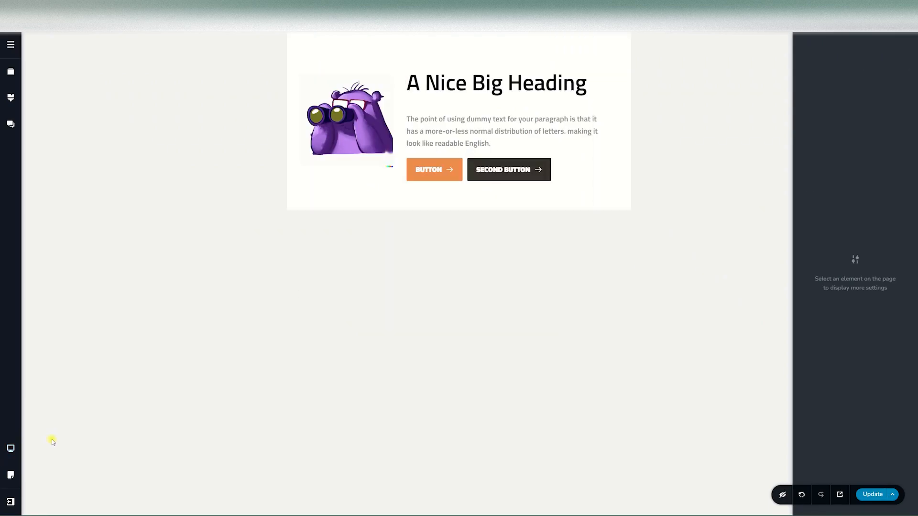
click(10, 448)
click(53, 416)
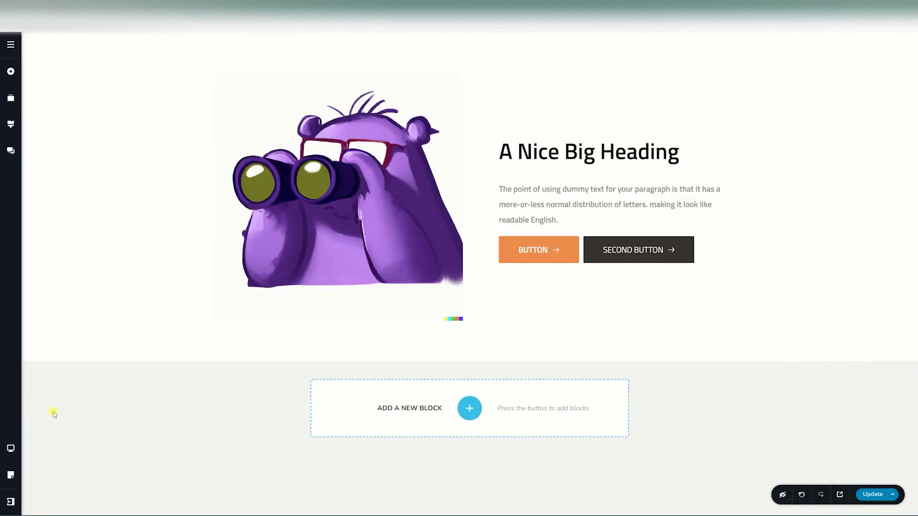
click(10, 448)
click(57, 461)
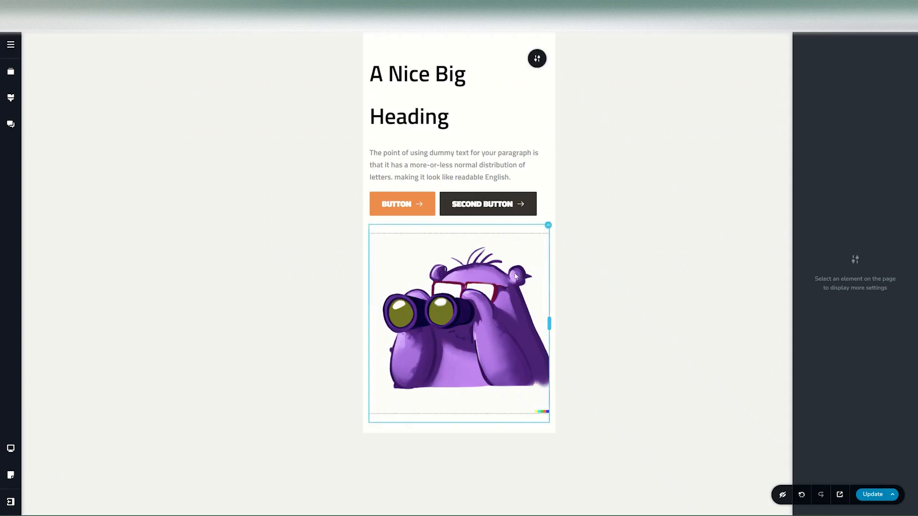
Step: Hide the image column in mobile view
click(465, 308)
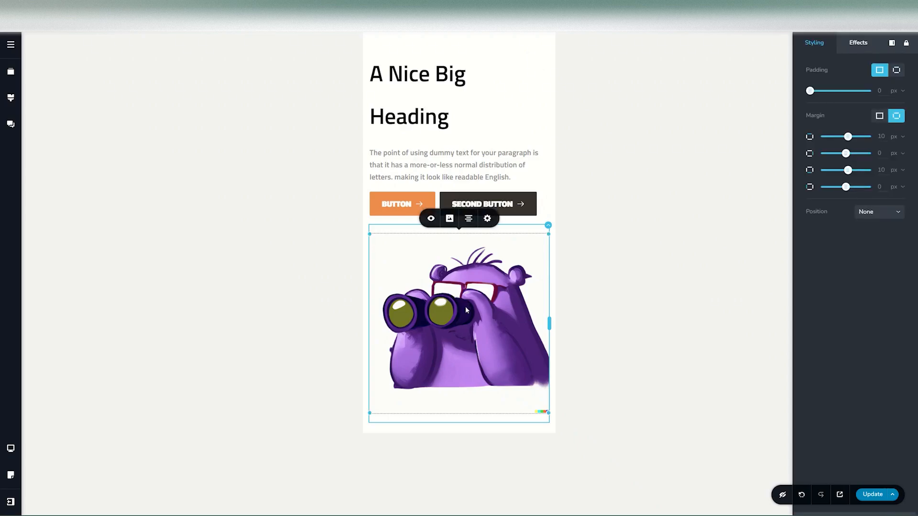
click(548, 227)
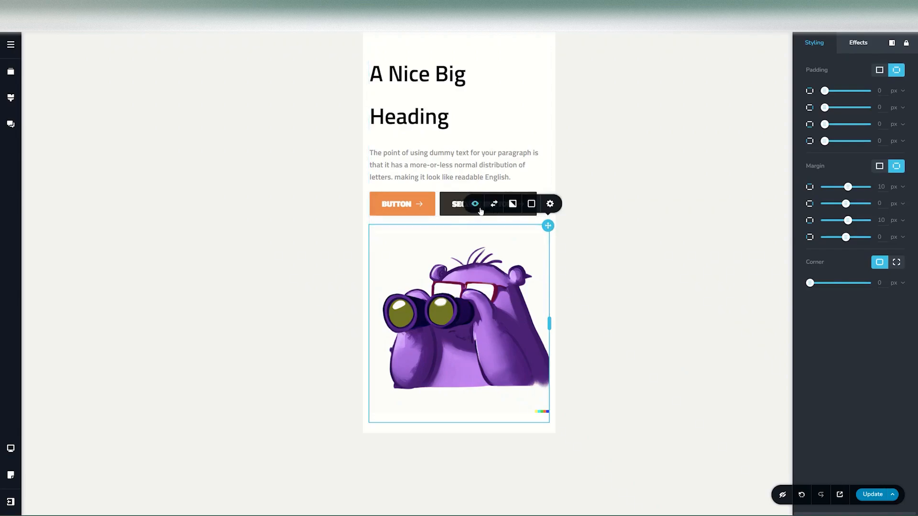
click(480, 226)
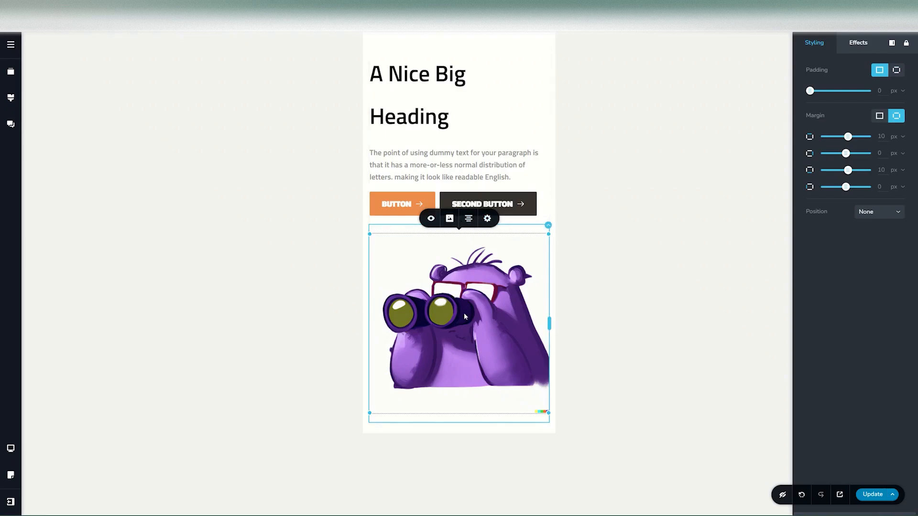
click(549, 226)
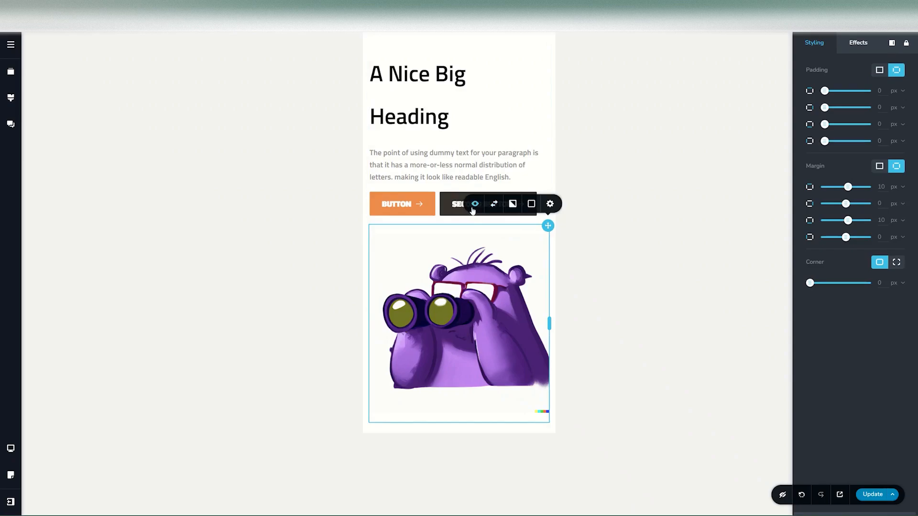
click(474, 206)
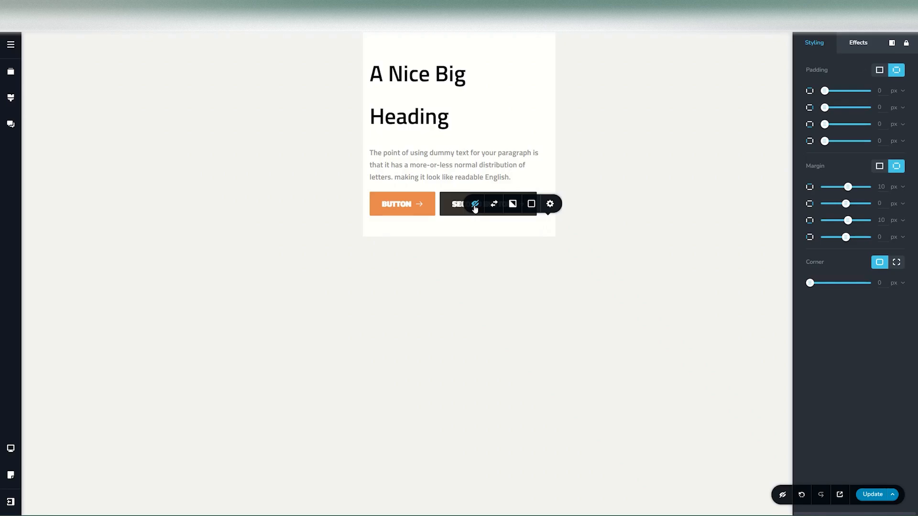
Step: Check the image column's visibility in tablet and desktop views, and go back to mobile view
click(11, 448)
click(42, 441)
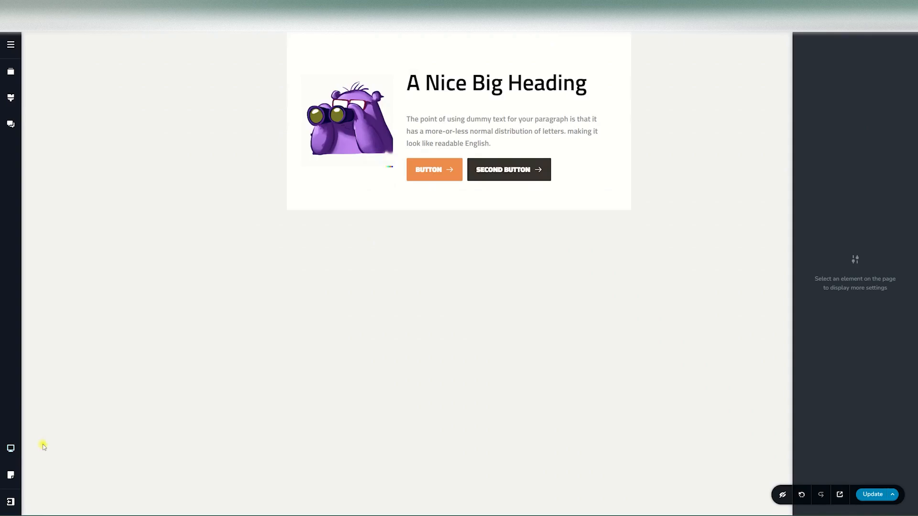
click(11, 448)
click(44, 419)
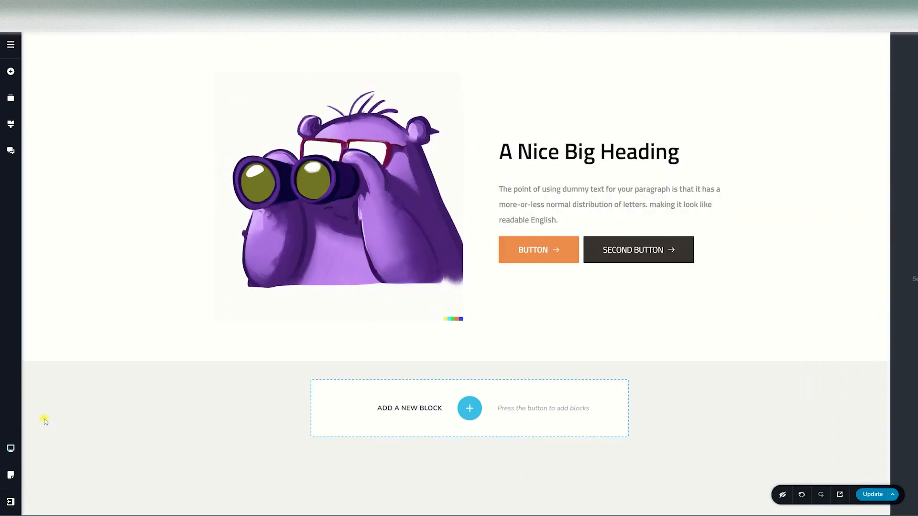
click(11, 448)
click(44, 462)
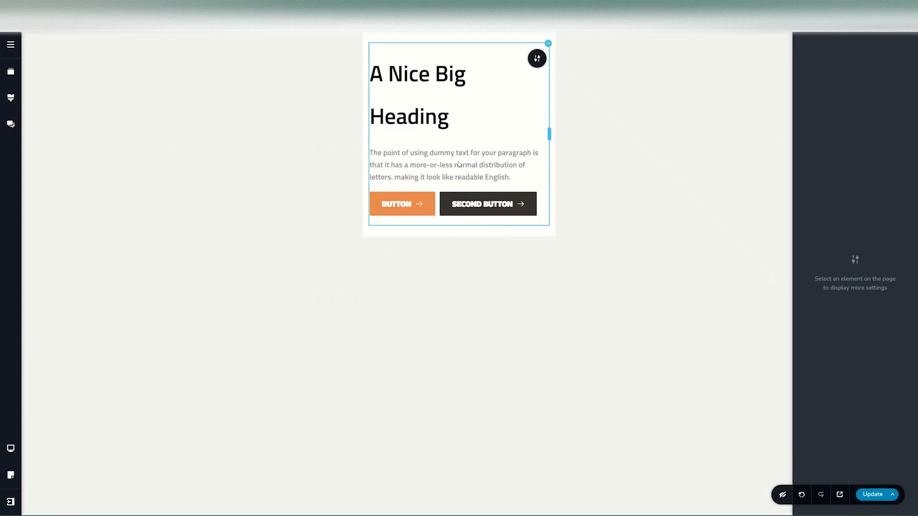
Step: Turn on the display of hidden elements, and make the image column visible again in mobile view
click(783, 495)
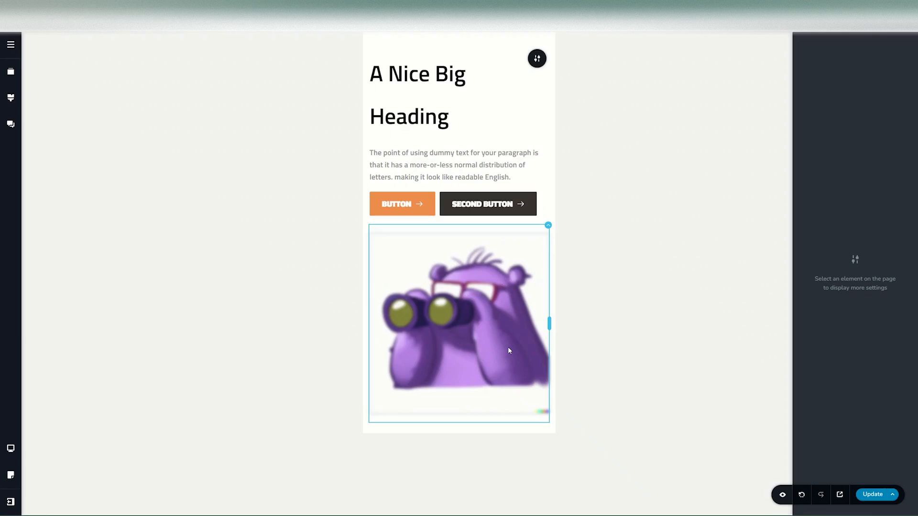
click(548, 225)
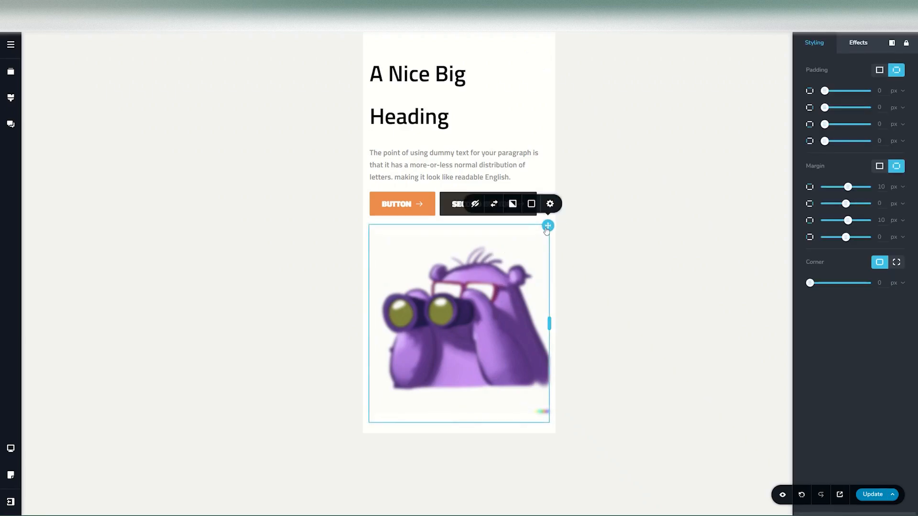
click(475, 205)
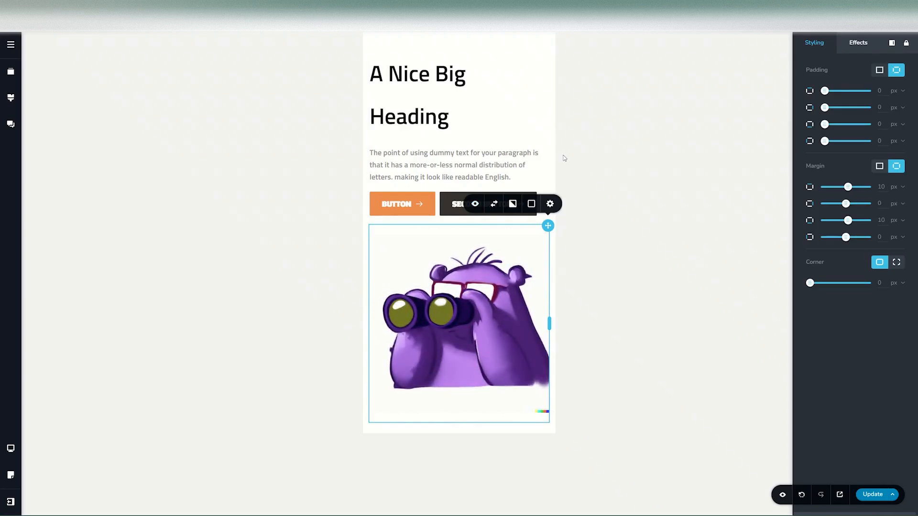
Step: In desktop view, turn off Show on Desktop in the block's advanced styling settings
click(10, 448)
click(54, 418)
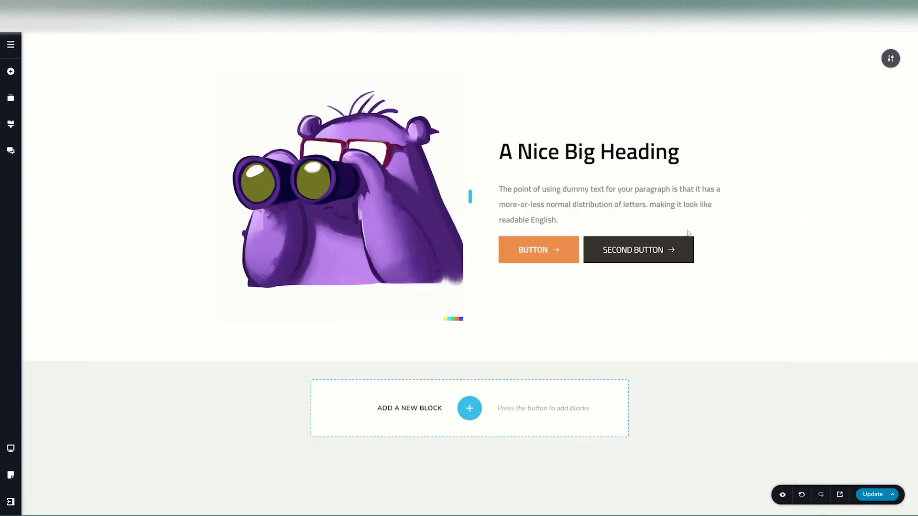
click(885, 62)
click(850, 58)
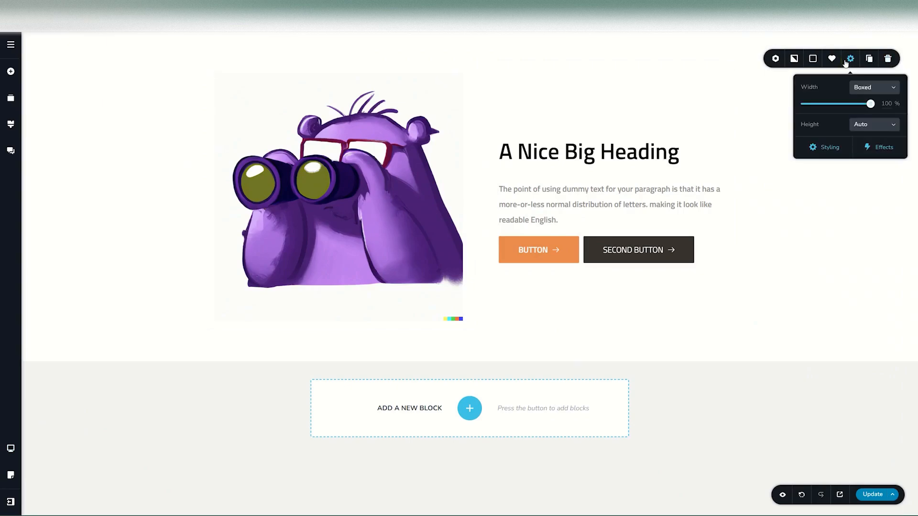
click(829, 151)
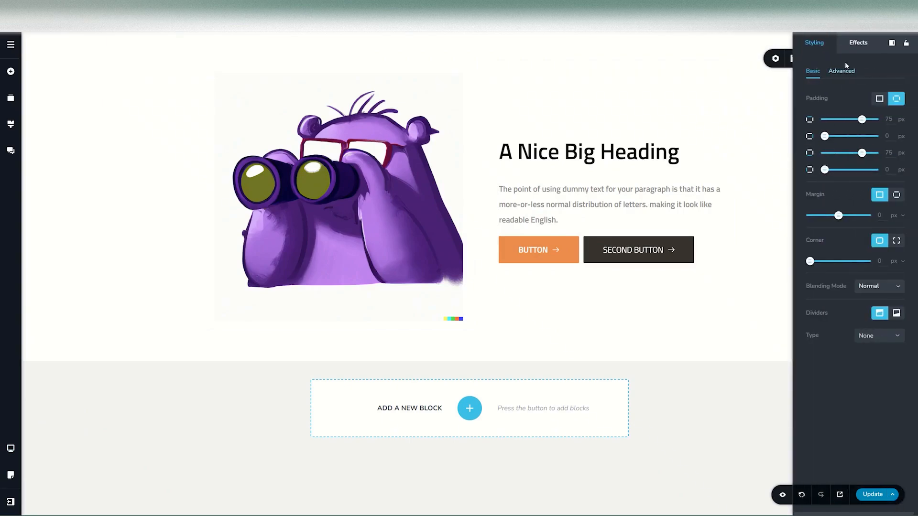
click(841, 71)
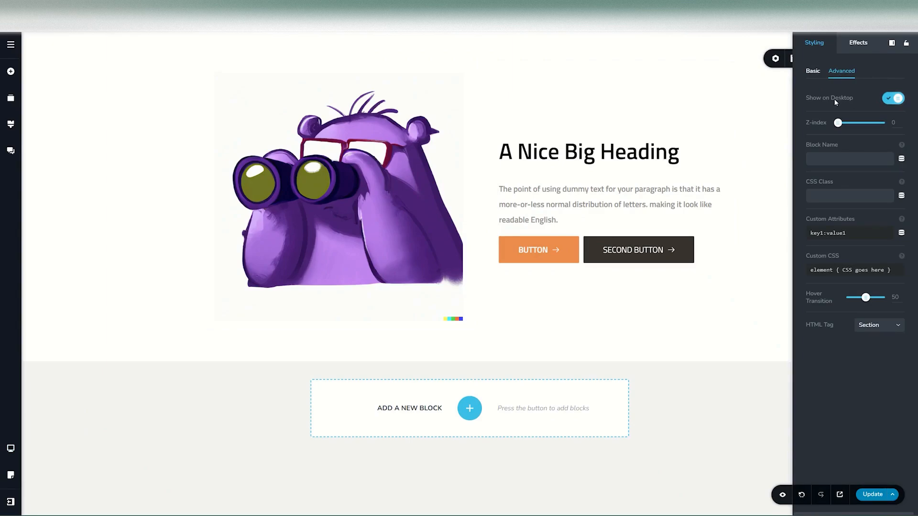
click(894, 98)
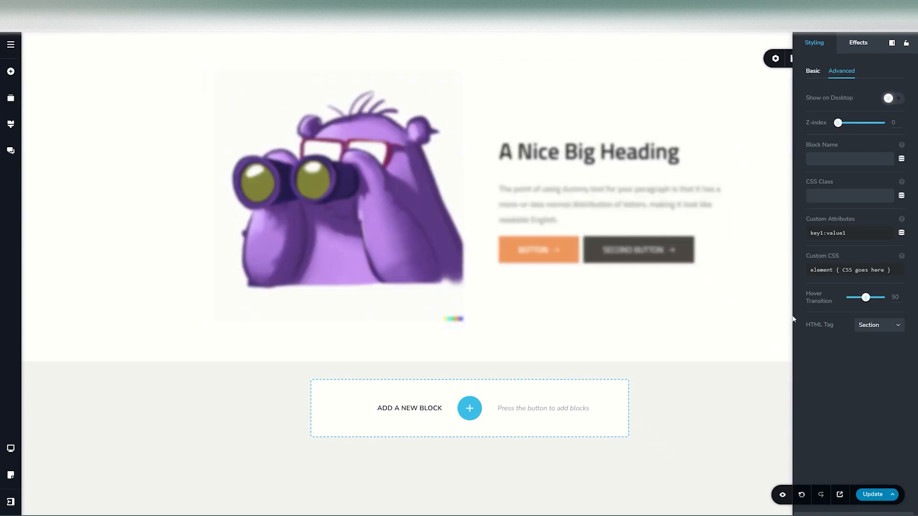
Step: Check the block's visibility in tablet and mobile views, and return to desktop view
click(10, 448)
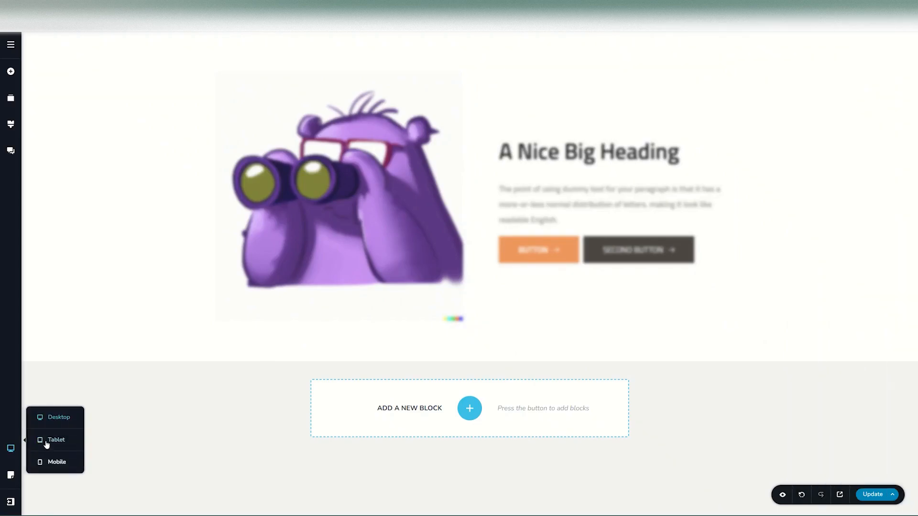
click(47, 440)
click(11, 448)
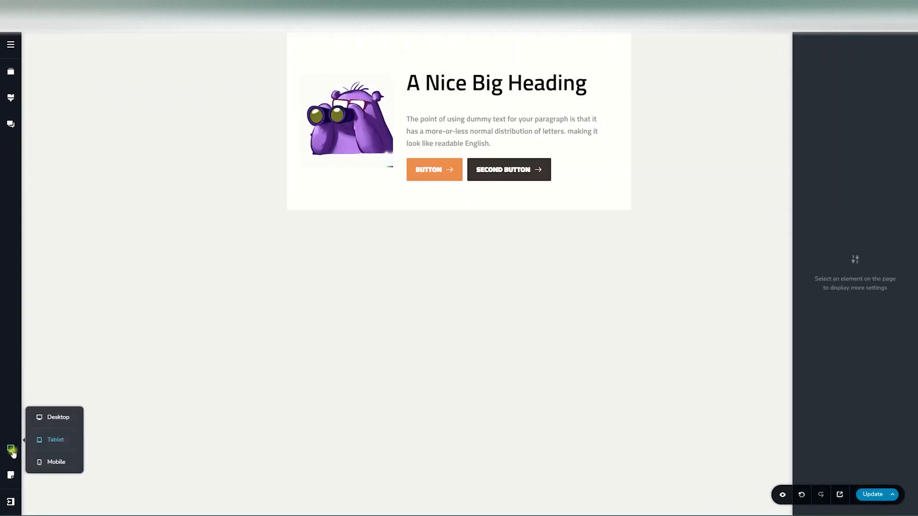
click(46, 462)
click(11, 447)
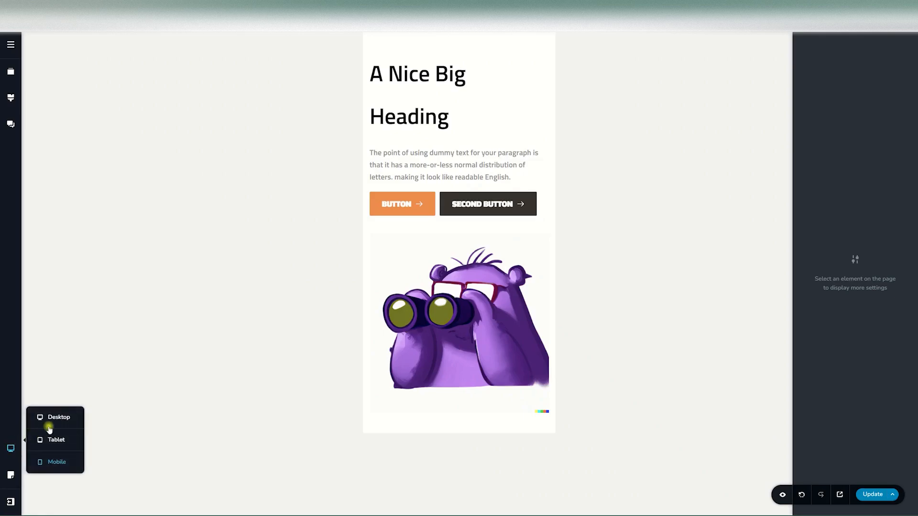
click(57, 417)
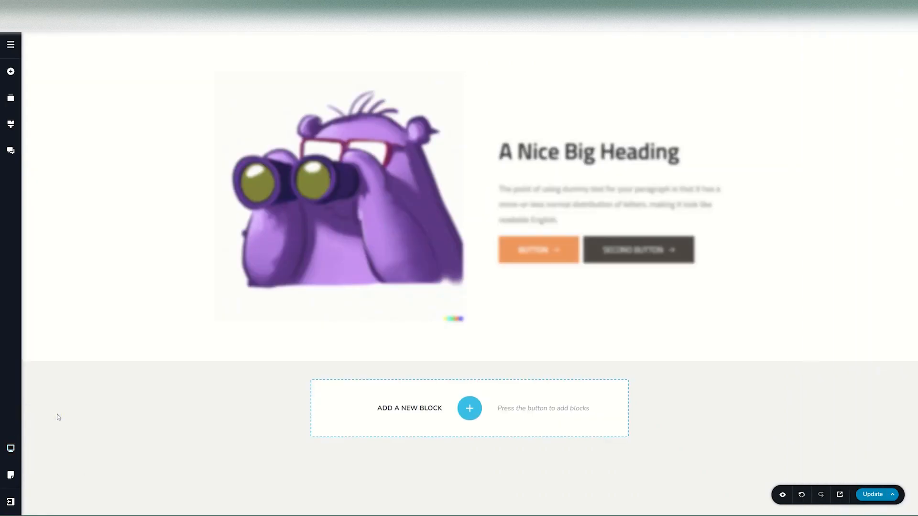